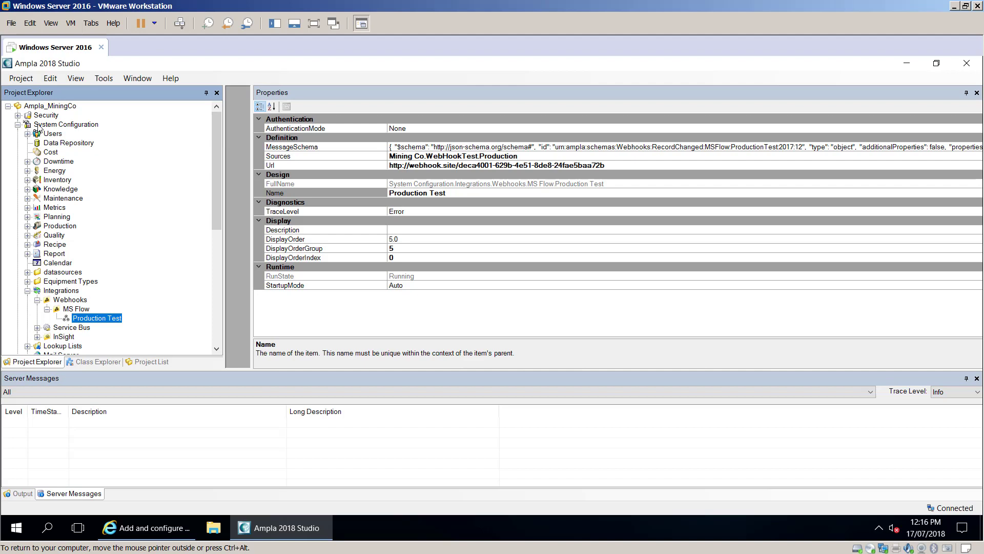
- Expand System Configuration > Integrations > Webhooks to reveal the MS Flow folder and Production Test
left_click(48, 127)
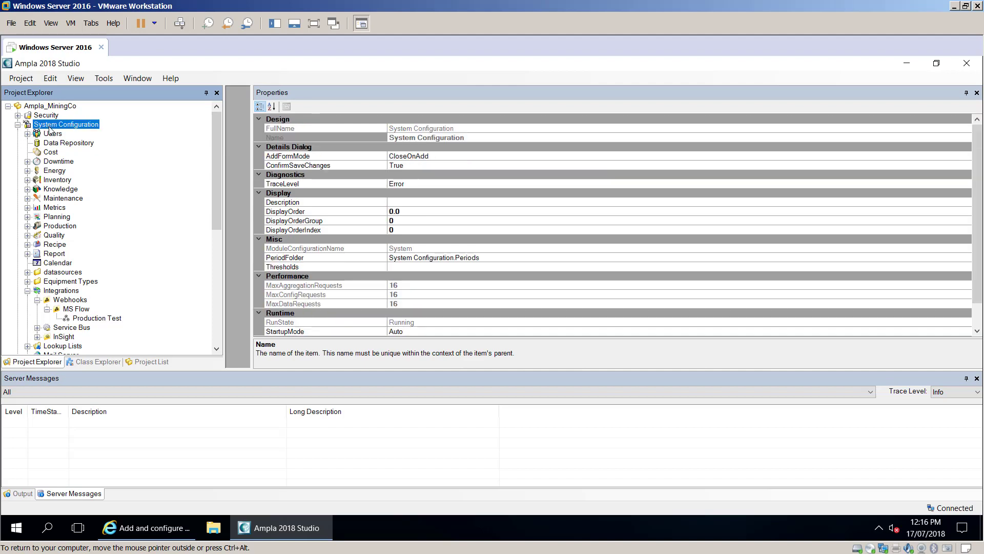
left_click(54, 291)
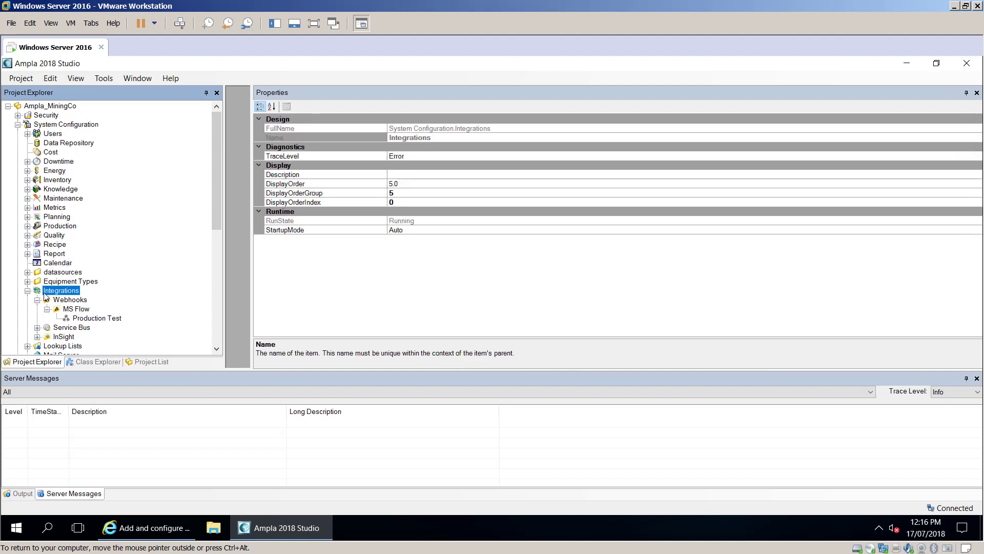
left_click(65, 300)
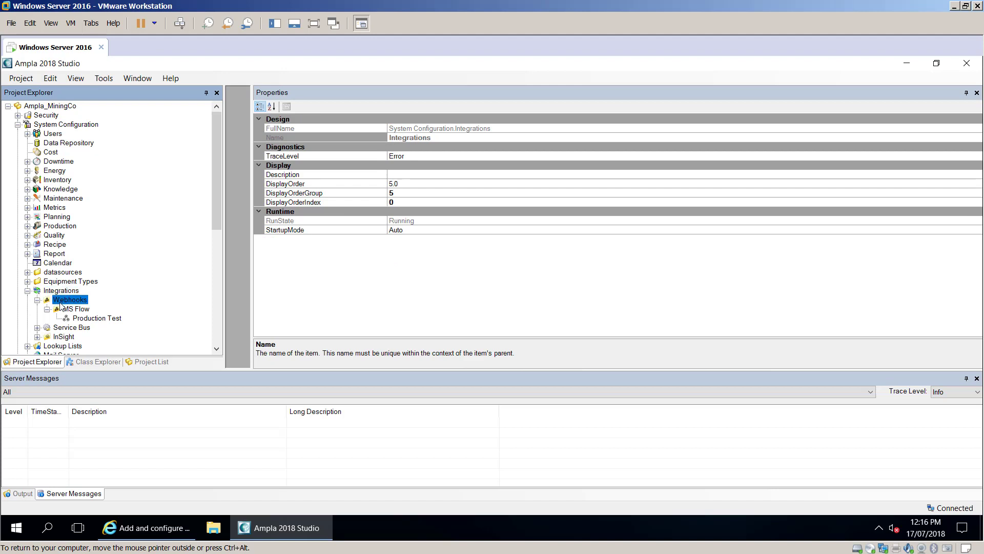
left_click(37, 300)
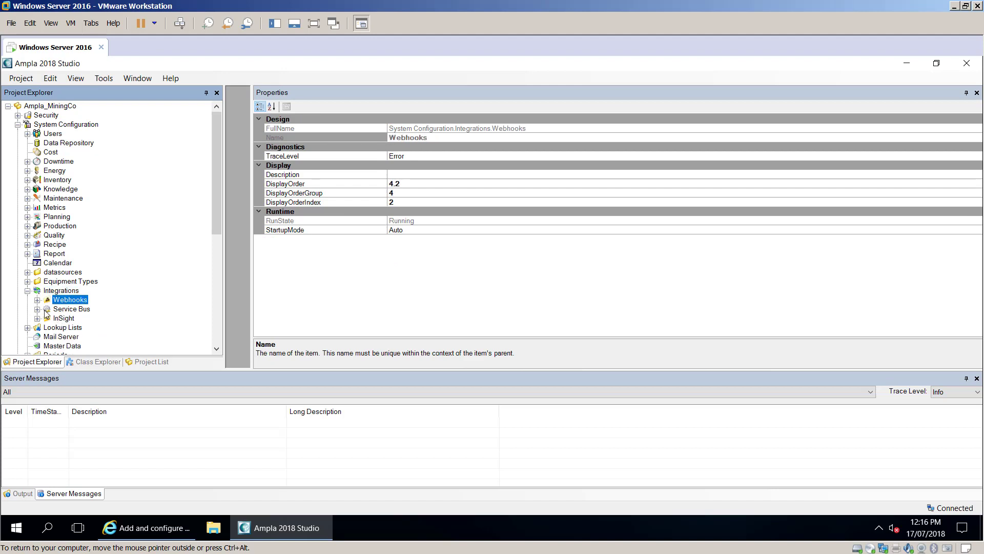
left_click(36, 300)
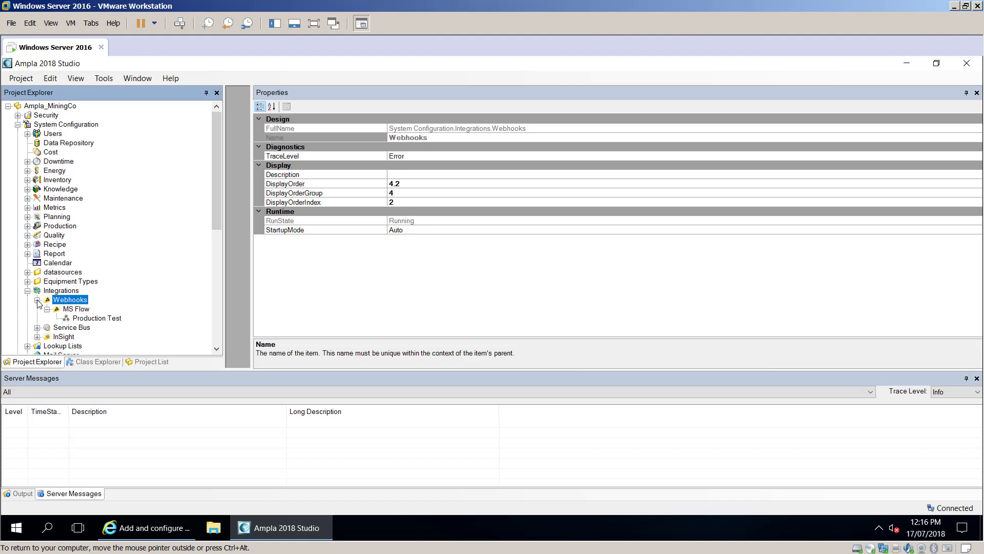
left_click(80, 309)
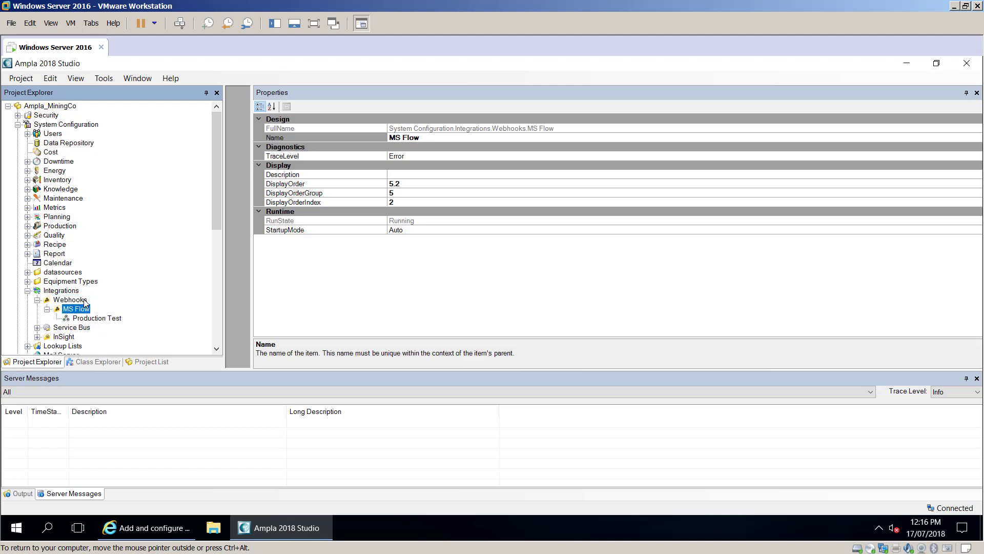
- Check the Add Webhook option on Webhooks, then show the Production Test webhook's settings
right_click(83, 300)
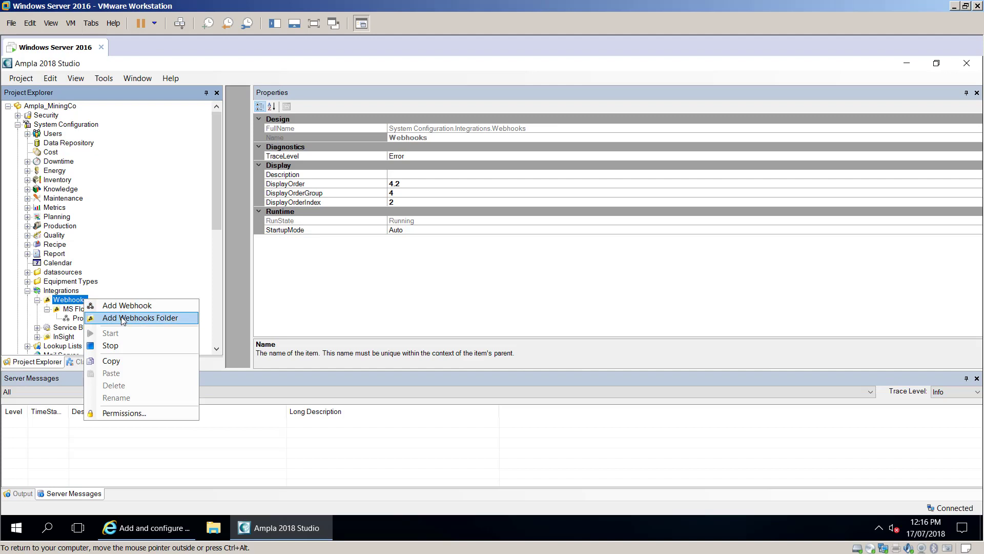
left_click(82, 310)
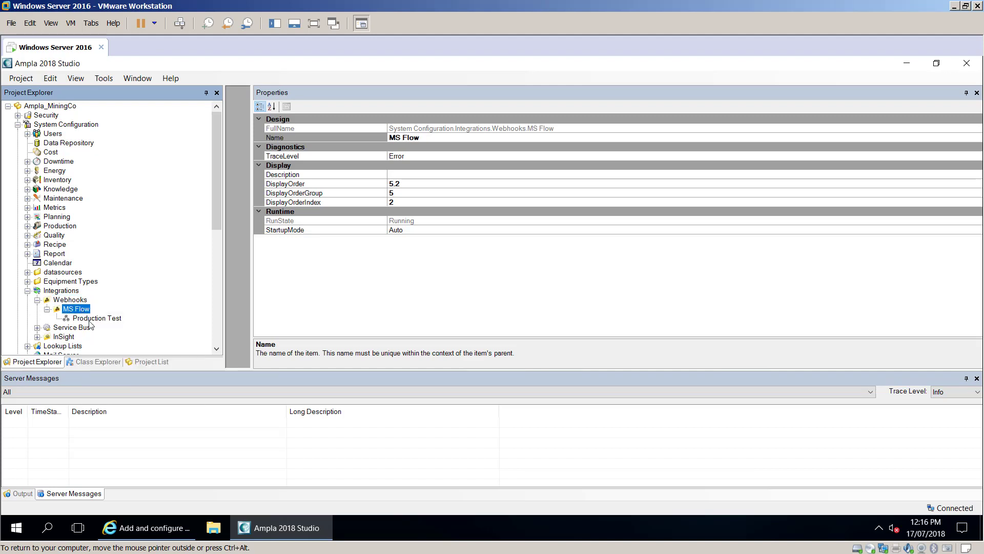
left_click(90, 318)
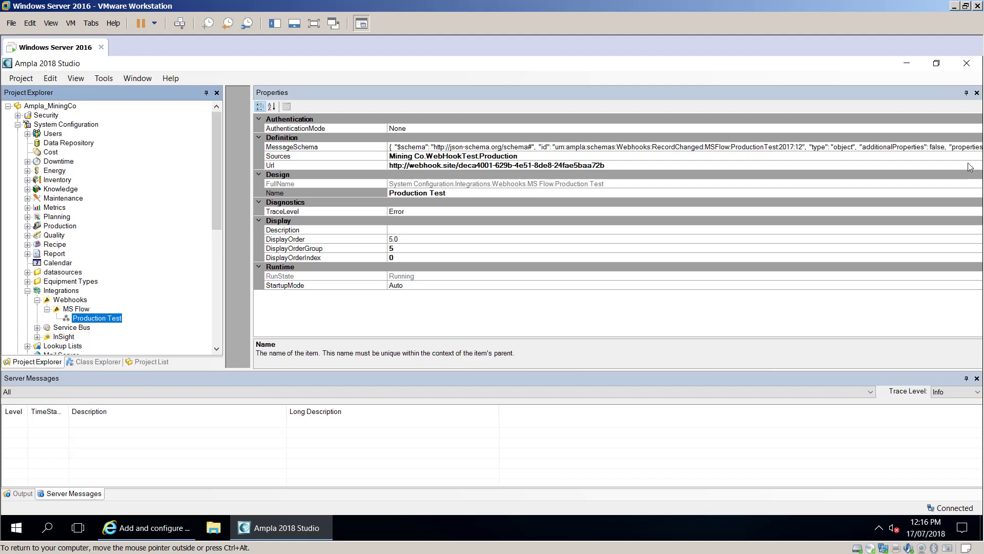
mouse_move(674, 148)
left_click(681, 155)
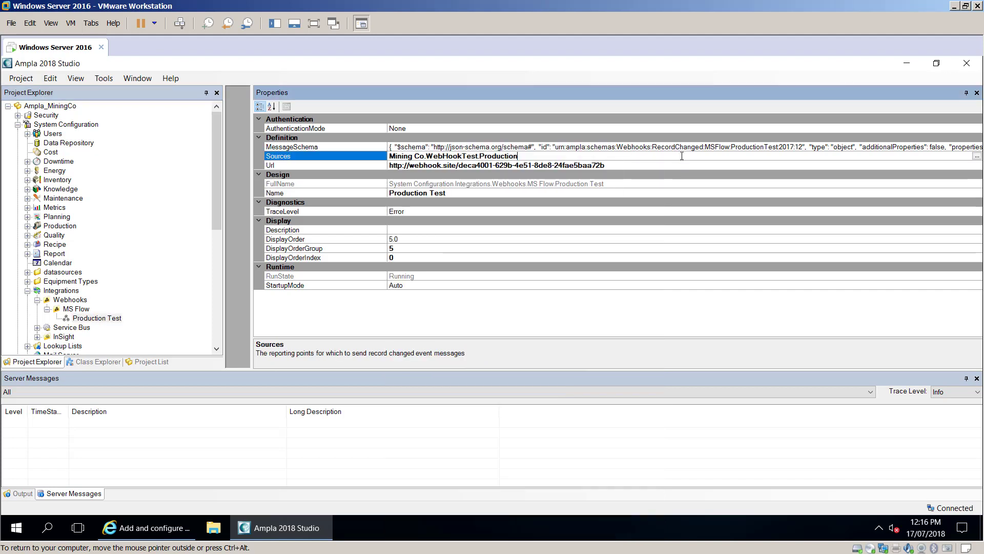
left_click(977, 156)
left_click(396, 142, "ctrl")
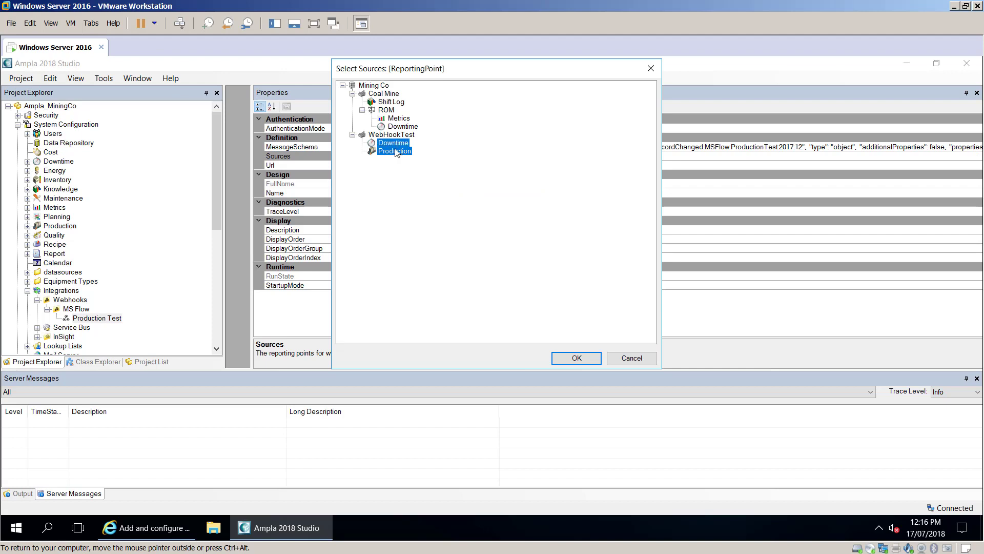
left_click(398, 127, "ctrl")
left_click(398, 127, "ctrl")
left_click(398, 143, "ctrl")
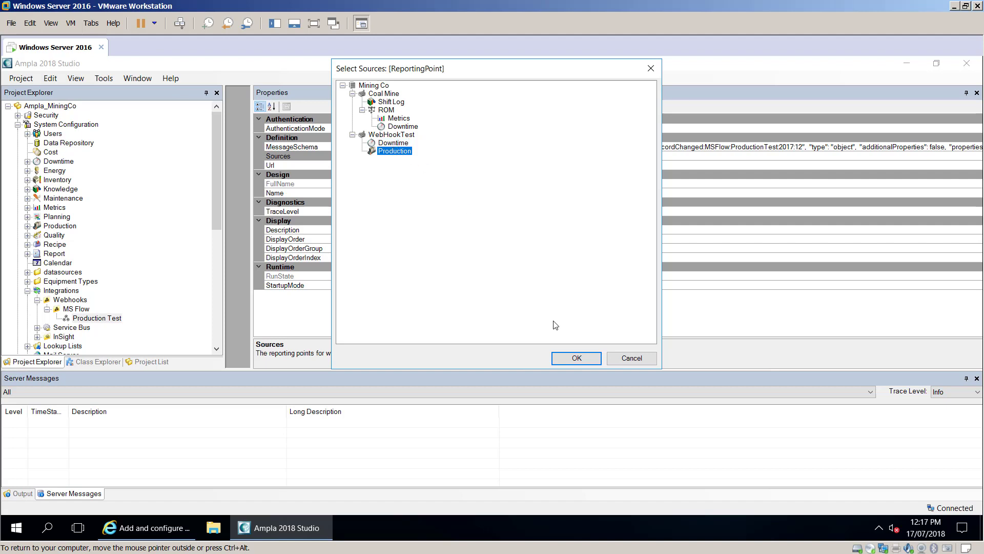
left_click(571, 359)
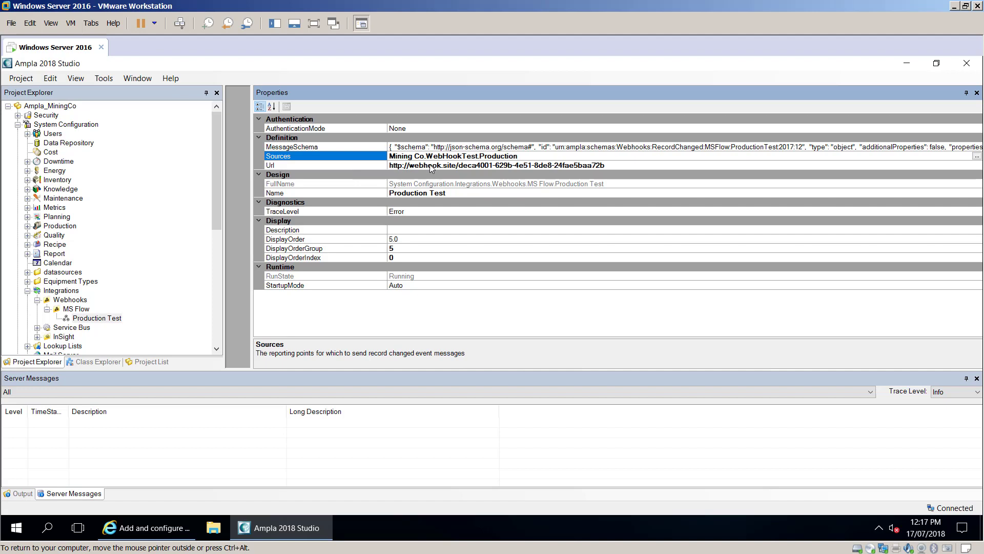
left_click(149, 529)
- Copy the new unique webhook.site URL from Webhook Tester, allowing clipboard access, and return to Ampla
left_click(481, 83)
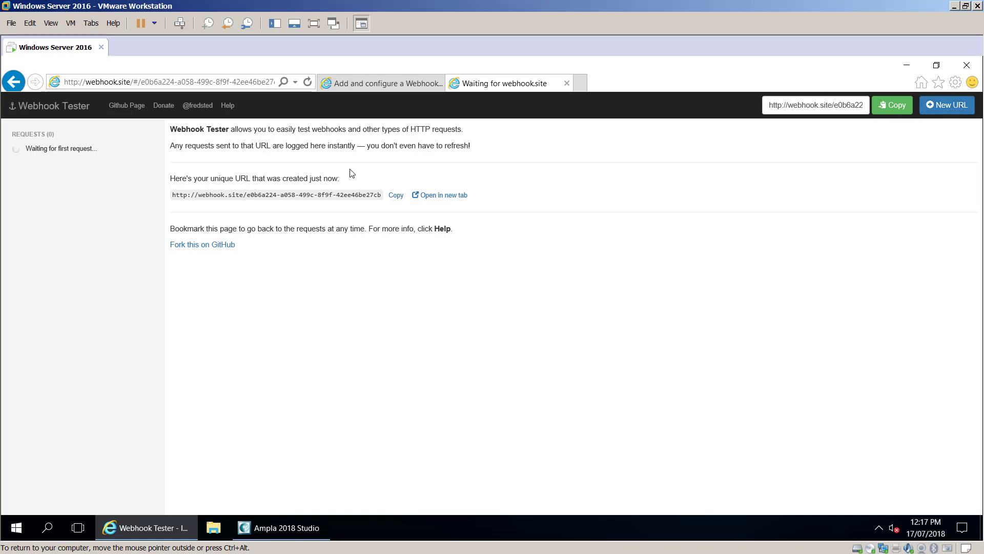
left_click(886, 115)
left_click(523, 322)
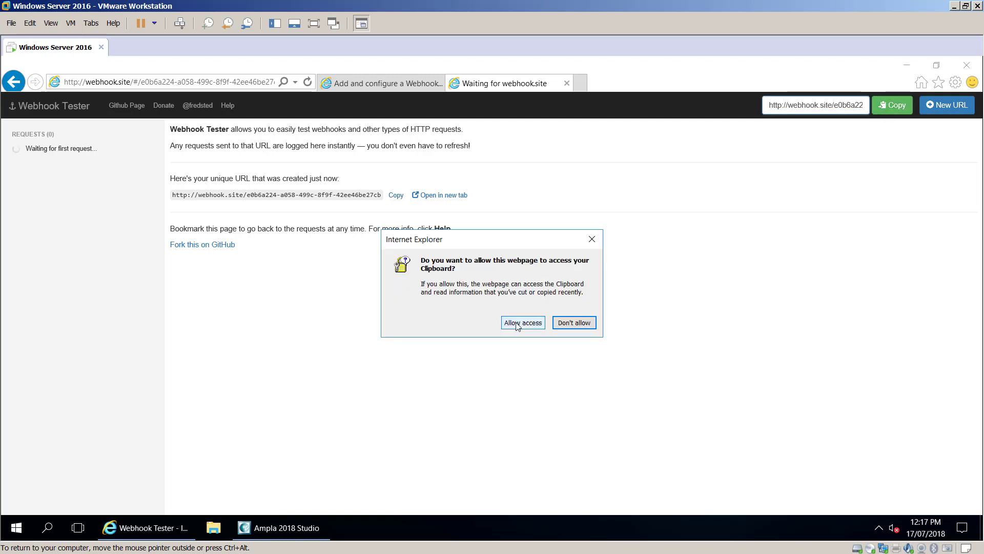
right_click(806, 104)
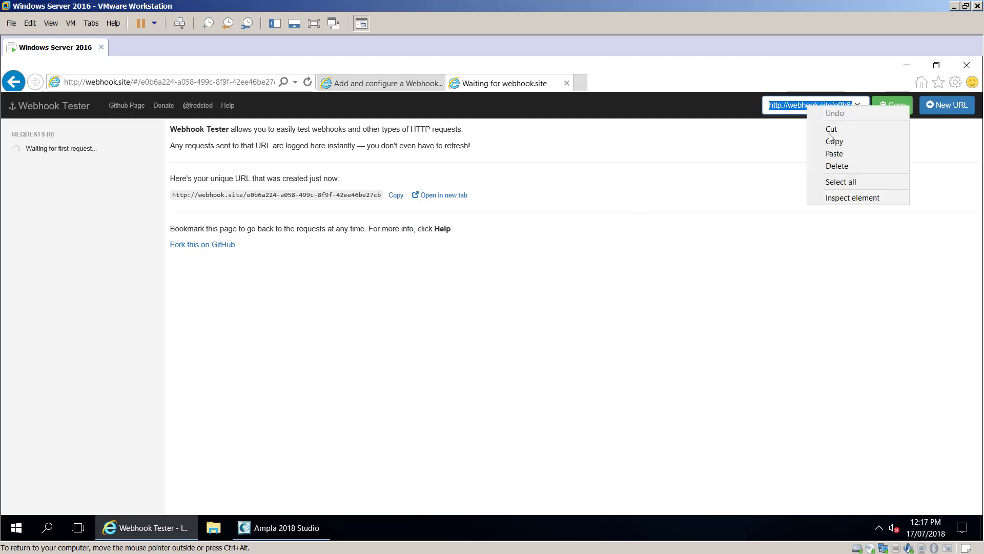
left_click(830, 140)
left_click_drag(794, 105, 885, 127)
left_click(818, 105)
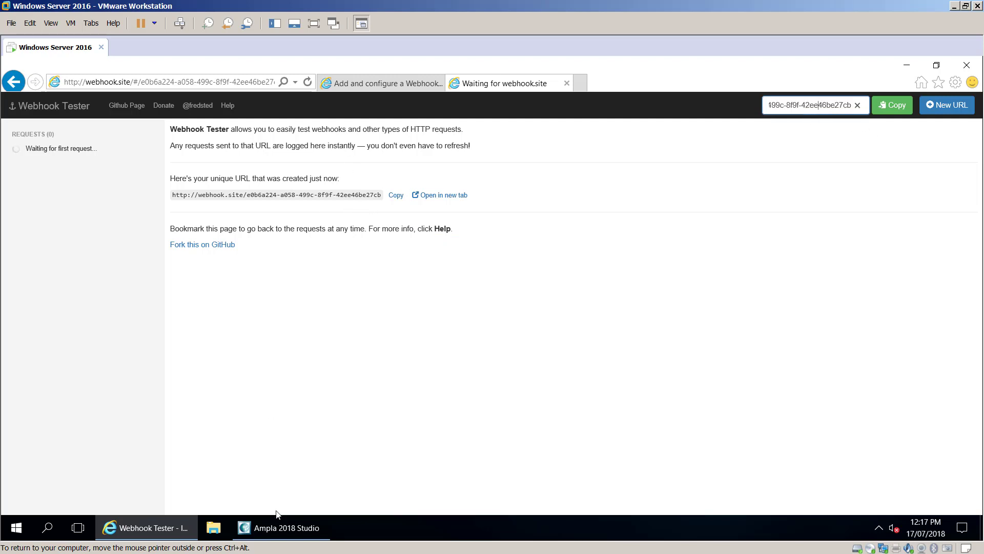
left_click(272, 527)
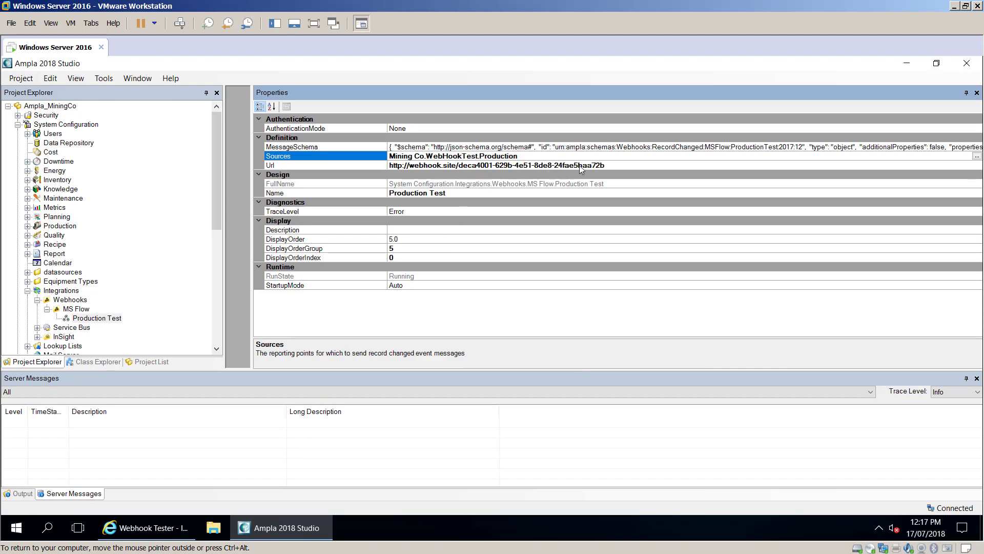
- Replace the Production Test webhook's Url value with the pasted webhook.site address
left_click(610, 165)
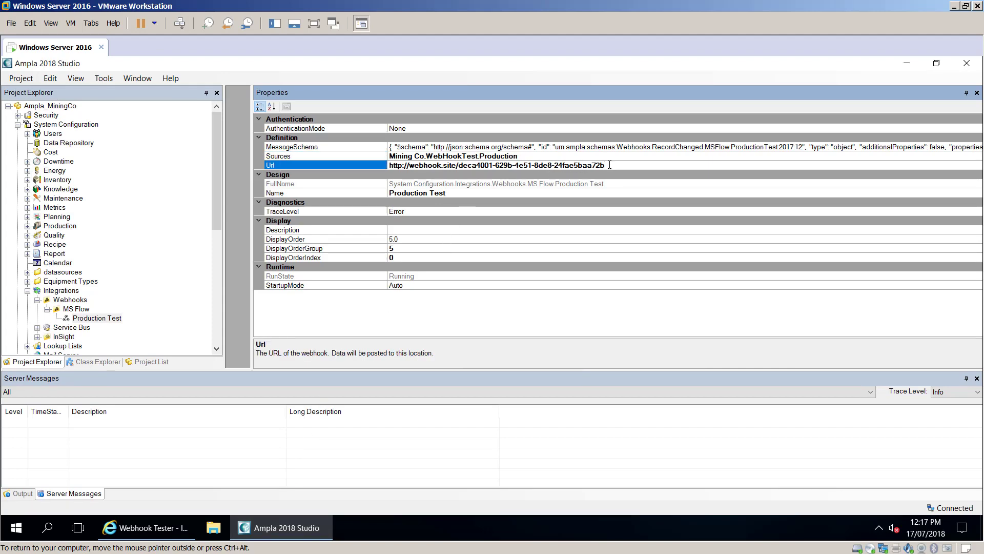
left_click_drag(607, 165, 341, 165)
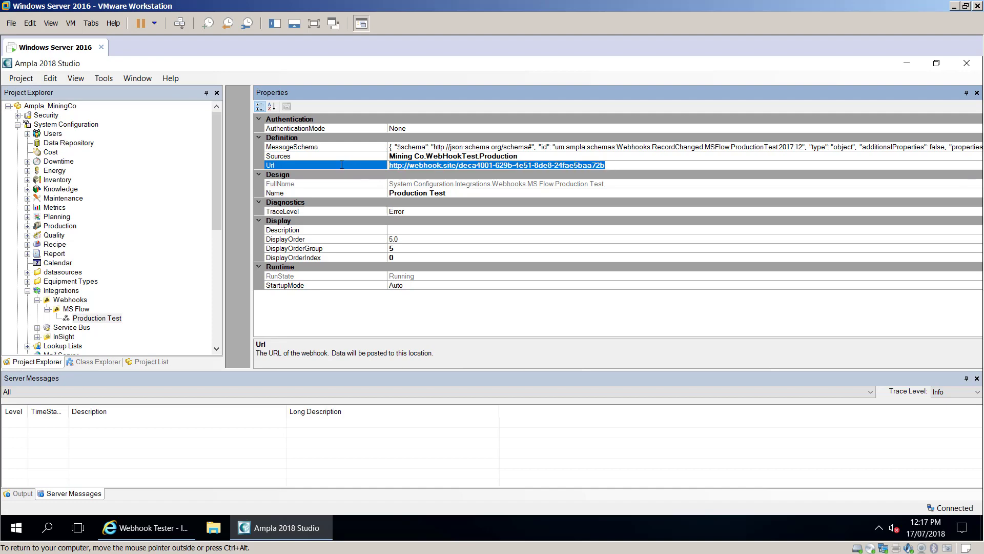
key("ctrl+v")
left_click(575, 156)
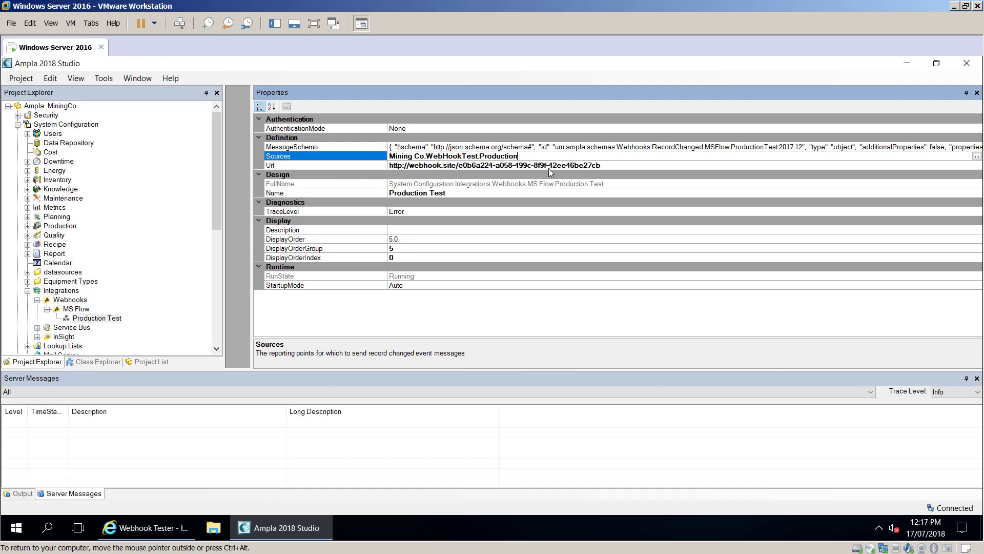
right_click(89, 320)
left_click(144, 309)
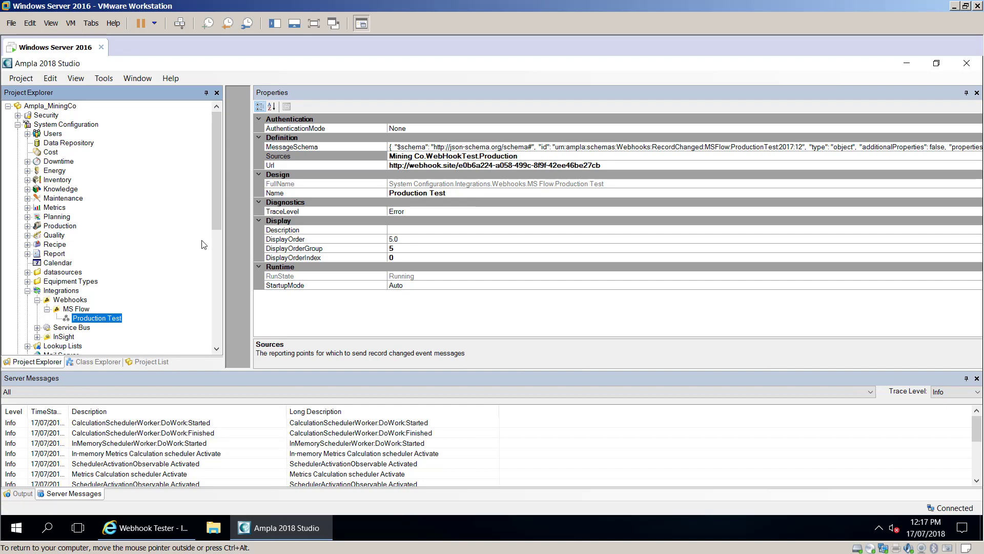
- Inspect the Production reporting point's latest capture: PeriodEnd, PeriodStart and SampleCount values
left_click_drag(214, 195, 225, 305)
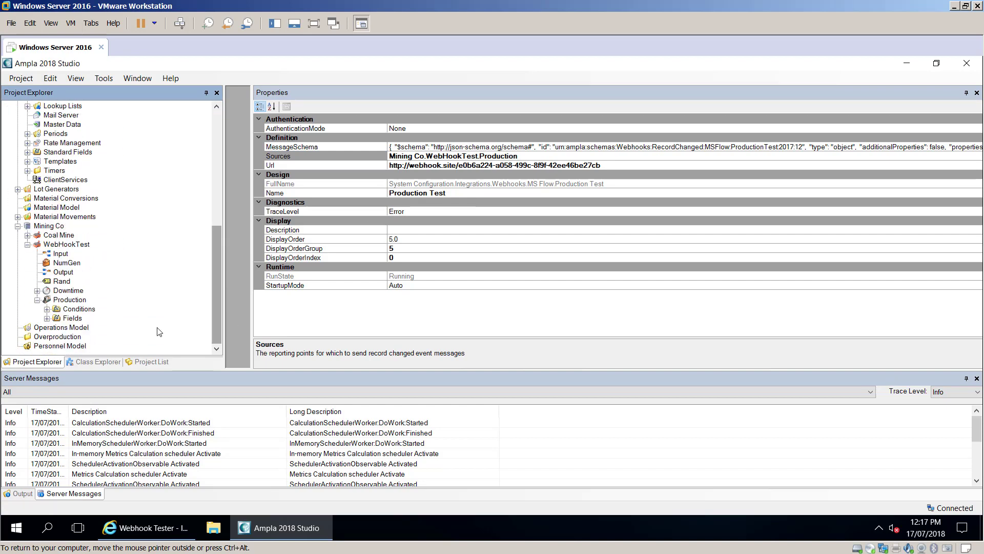
left_click(66, 301)
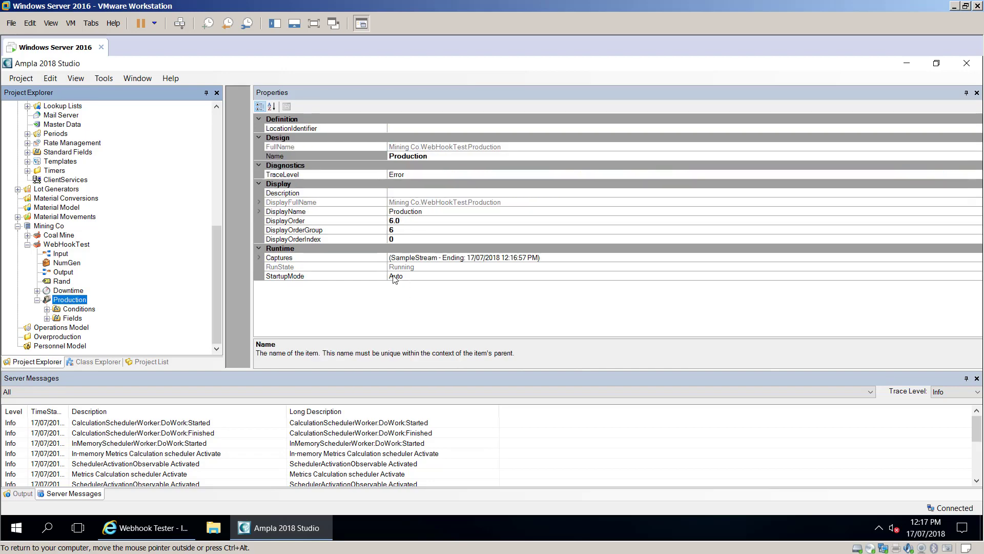
double_click(270, 258)
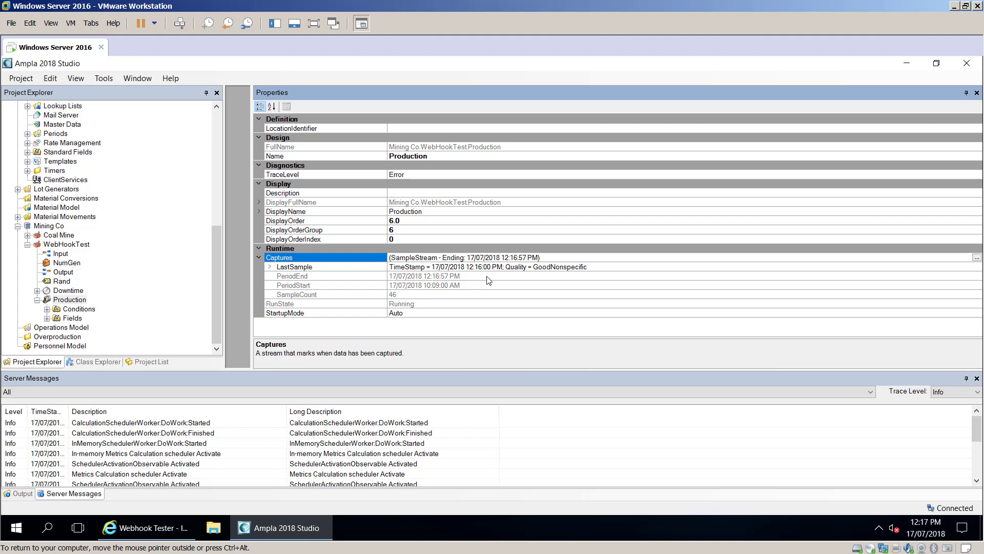
left_click(459, 277)
left_click(446, 285)
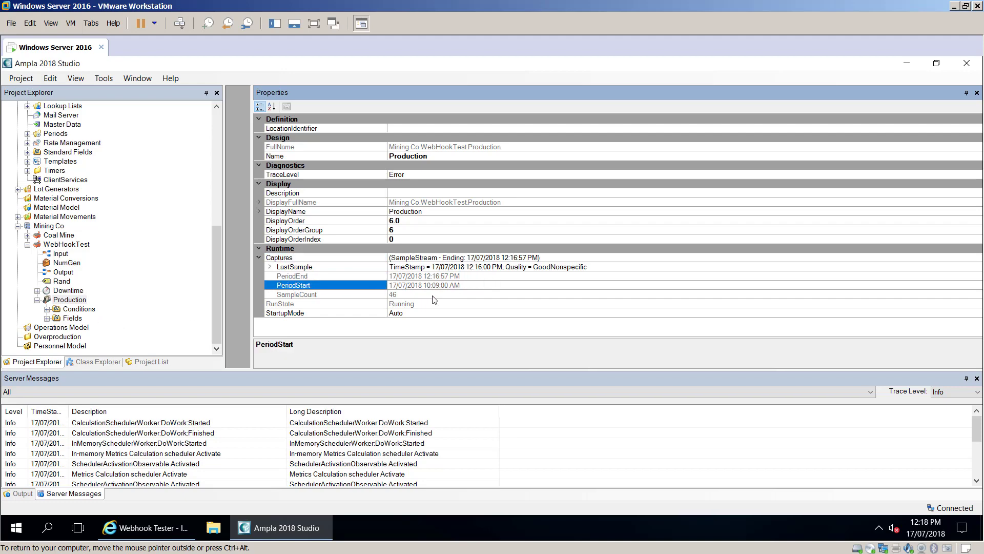
left_click(271, 296)
- Reselect the Production Test webhook, then bring the Webhook Tester page forward
scroll(218, 263, "up", 6)
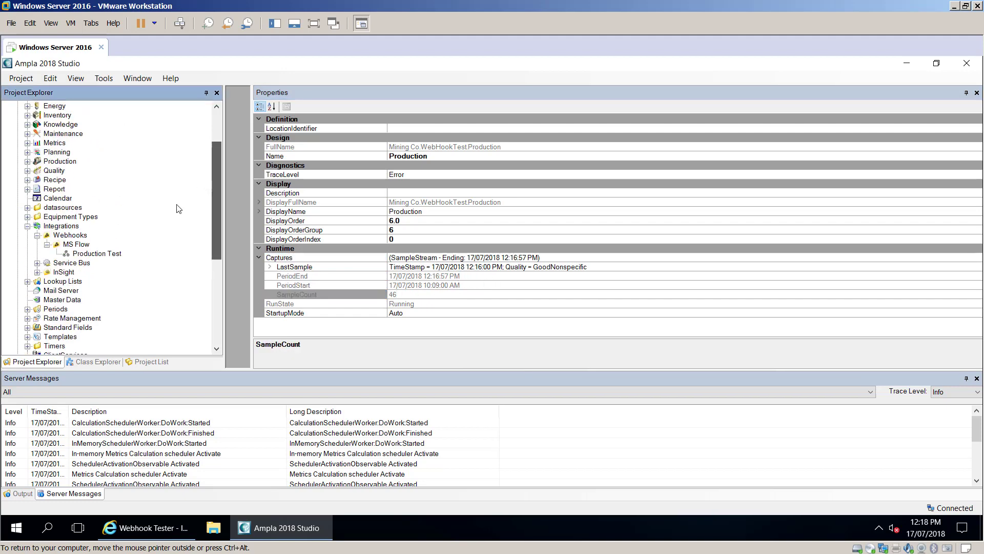
left_click(92, 254)
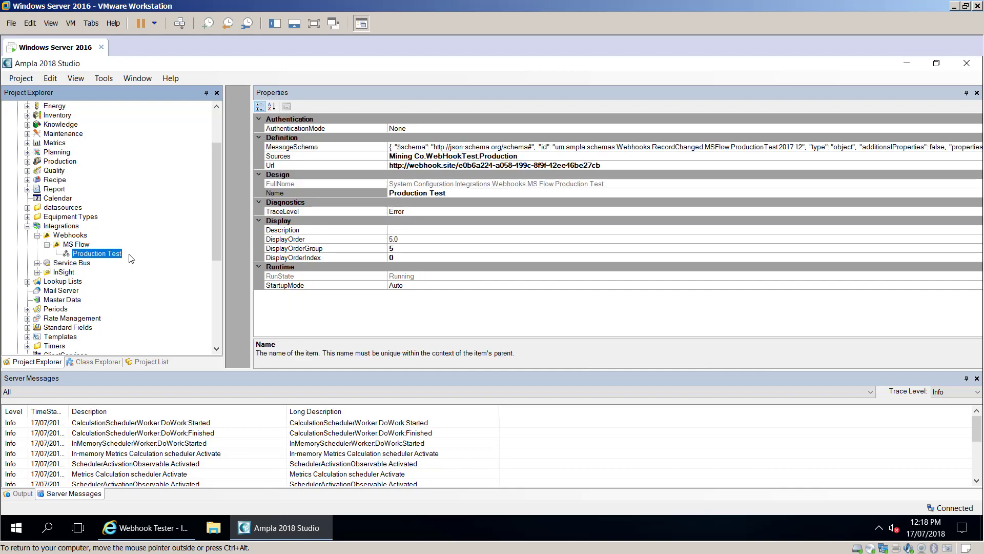
left_click(128, 533)
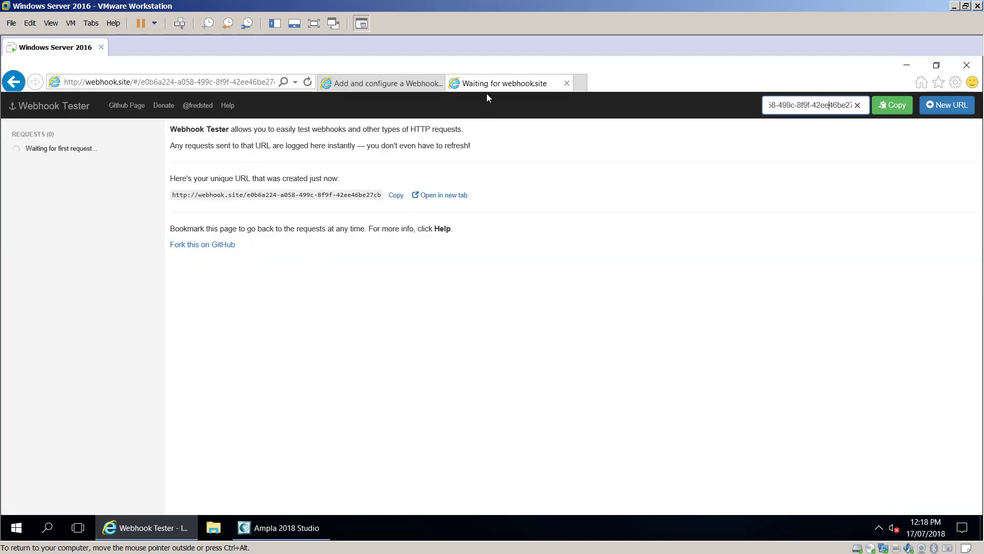
- Reload Webhook Tester to list the incoming POST request from Ampla
left_click(436, 302)
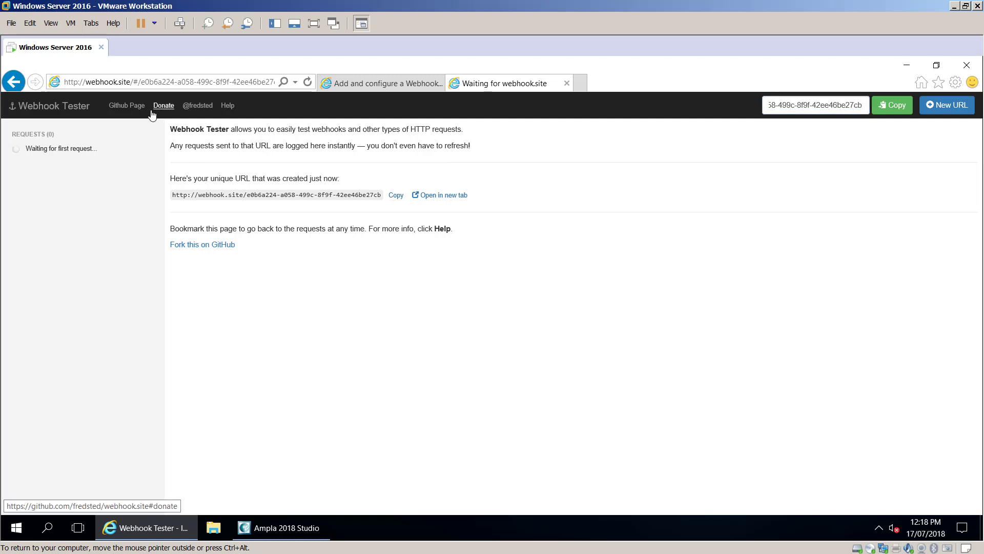
left_click(307, 82)
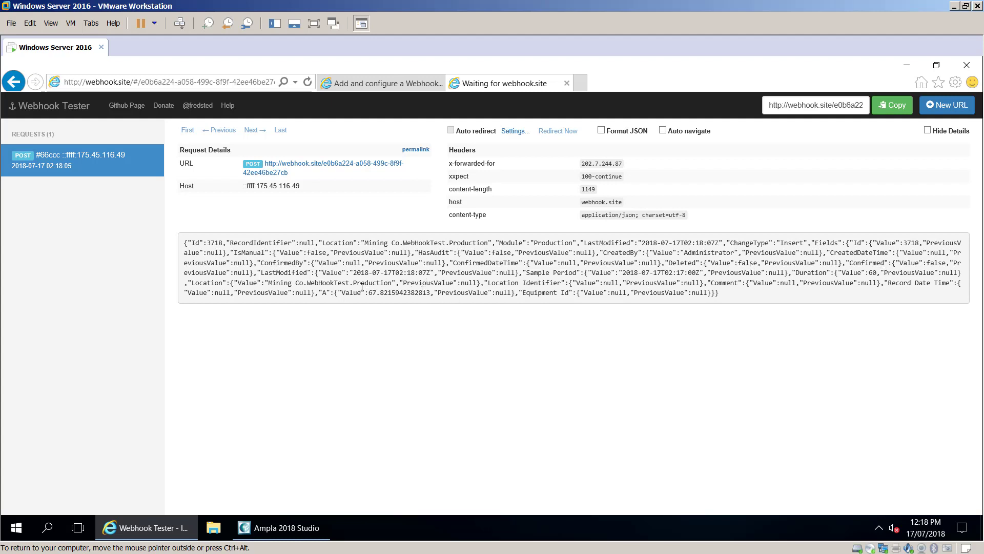
- Highlight the A value 67.8215942382813 in the request's JSON body
left_click_drag(311, 292, 429, 293)
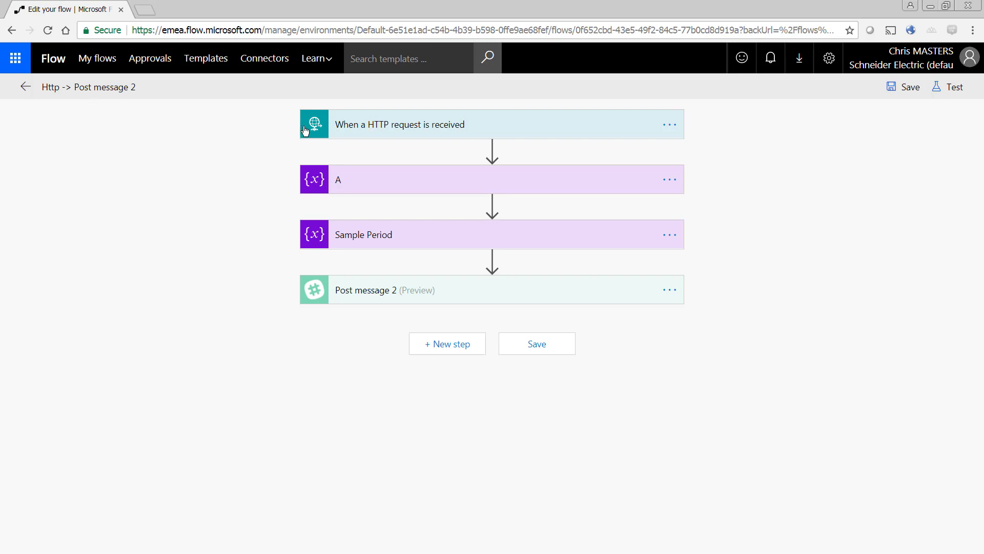
- Expand the HTTP request trigger and Post message 2 cards to view URL, schema, channel and text
left_click(360, 127)
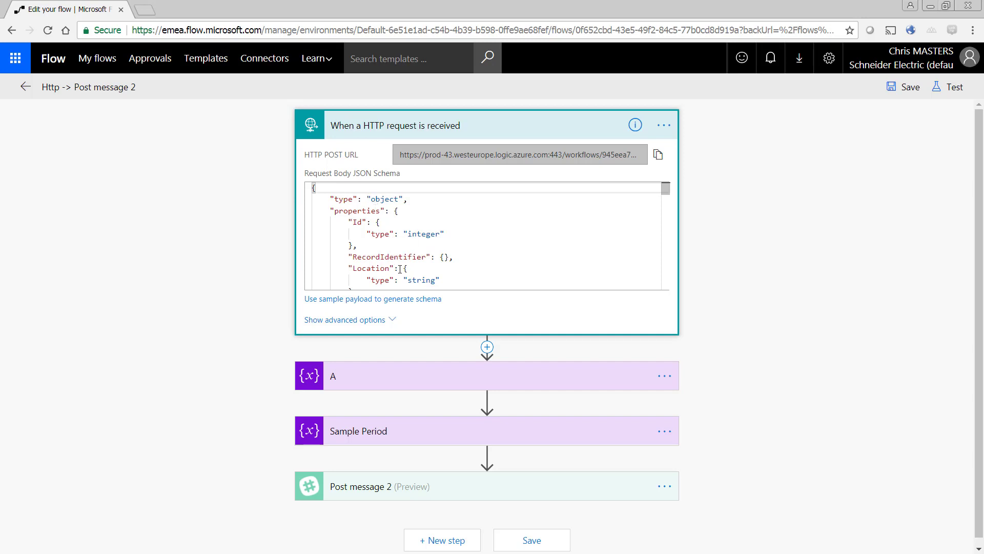
scroll(272, 361, "down", 1)
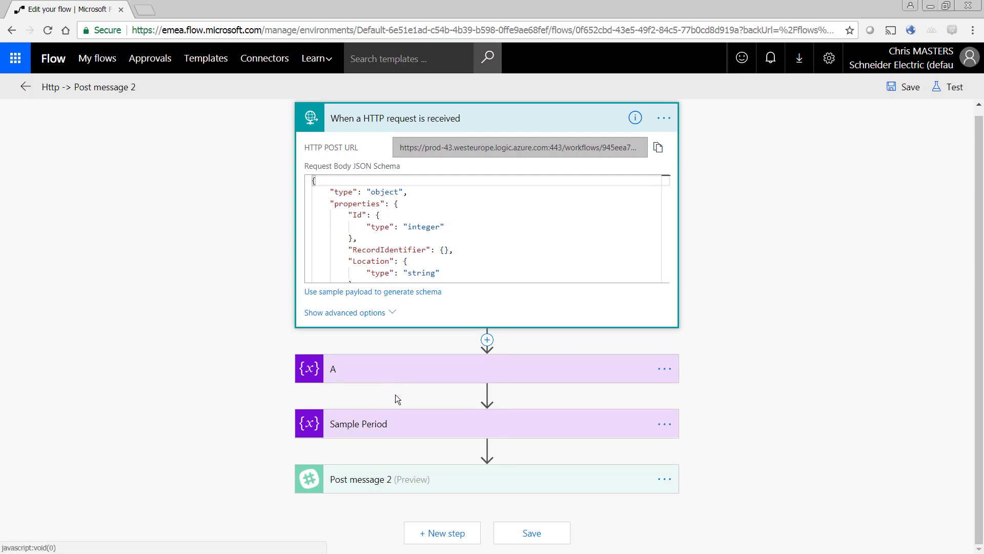
left_click(377, 476)
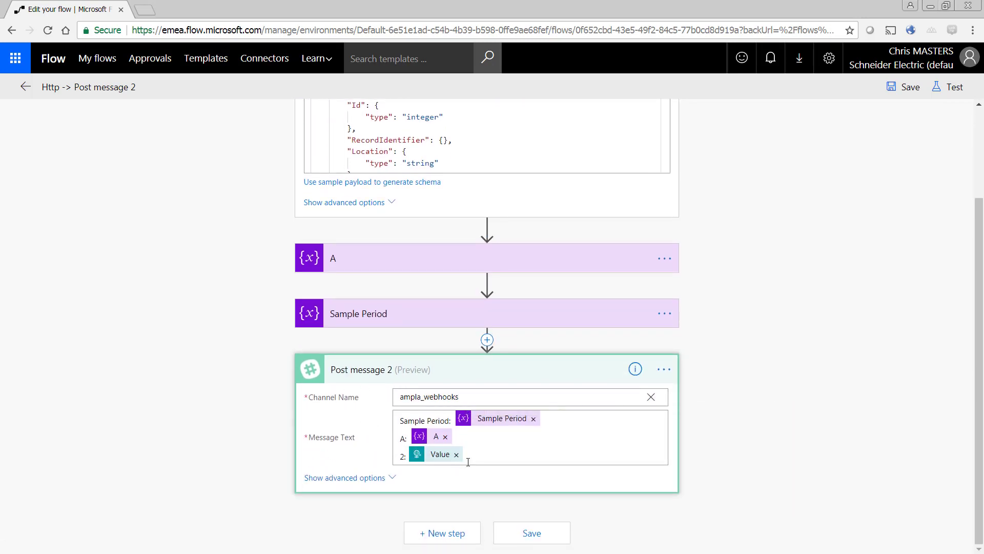
scroll(189, 287, "up", 2)
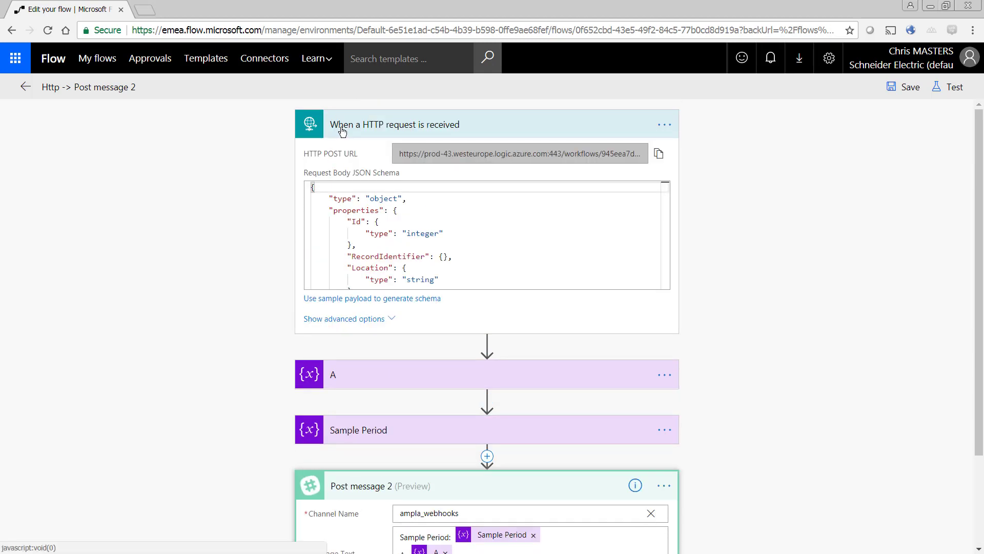
- Copy the HTTP trigger's POST URL and switch back to the virtual machine
left_click(659, 154)
right_click(602, 152)
left_click(630, 163)
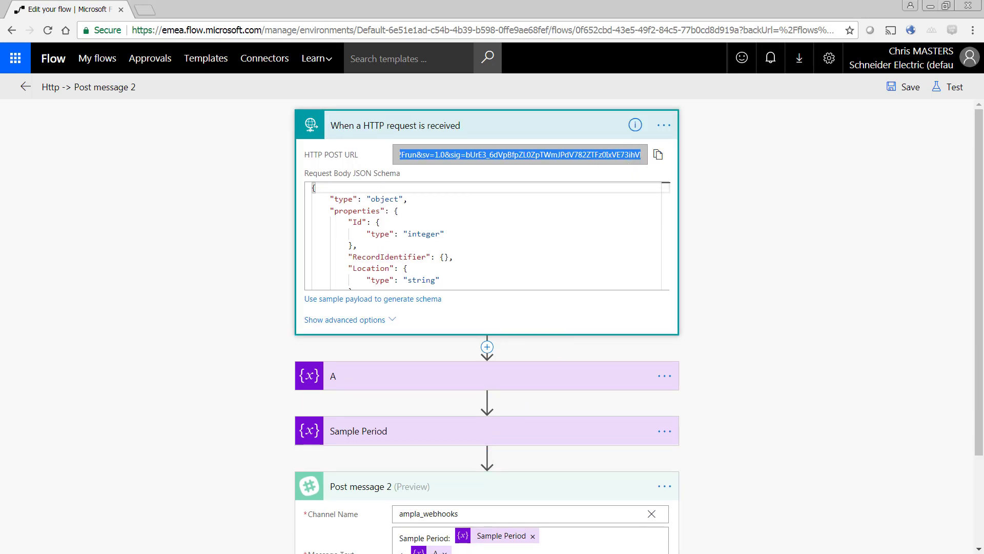
key("alt+Tab")
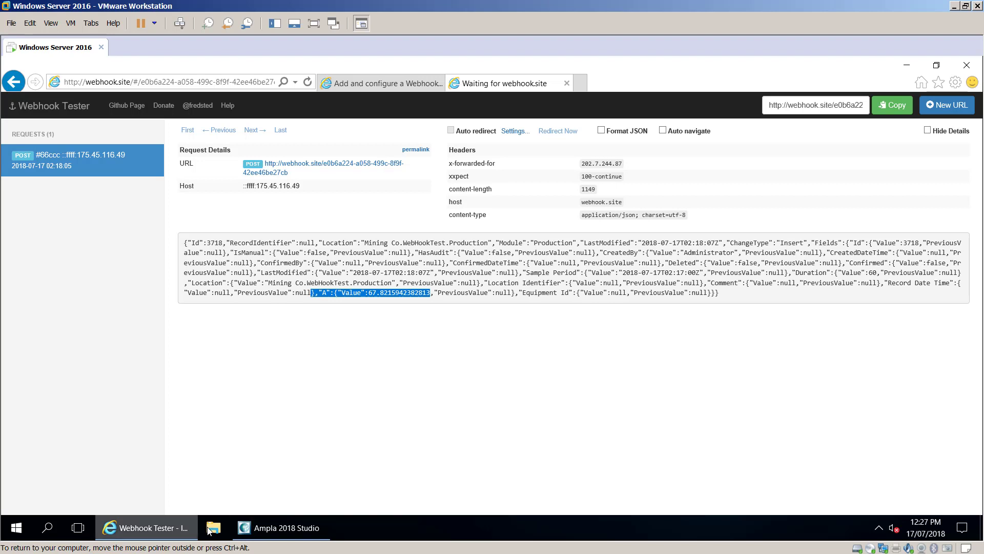
- Replace the webhook Url with the Flow's logic.azure.com trigger URL and save the Ampla project
left_click(291, 533)
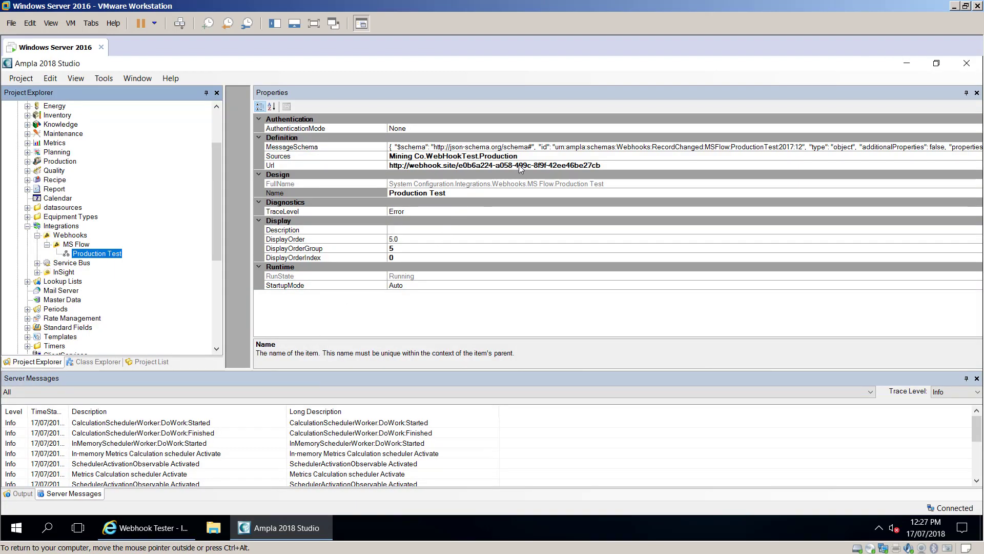
left_click(521, 165)
left_click_drag(604, 165, 374, 158)
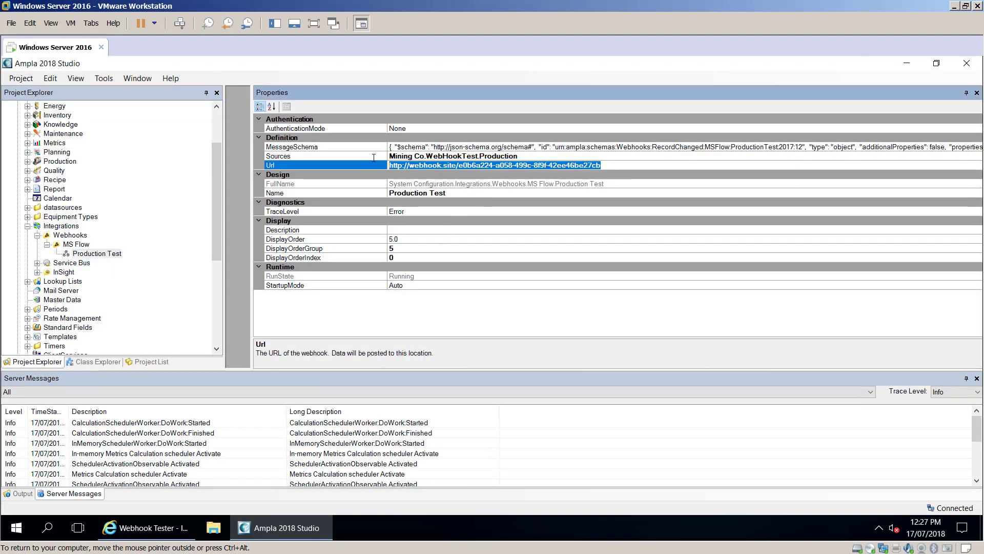
key("ctrl+v")
left_click(597, 154)
key("ctrl+s")
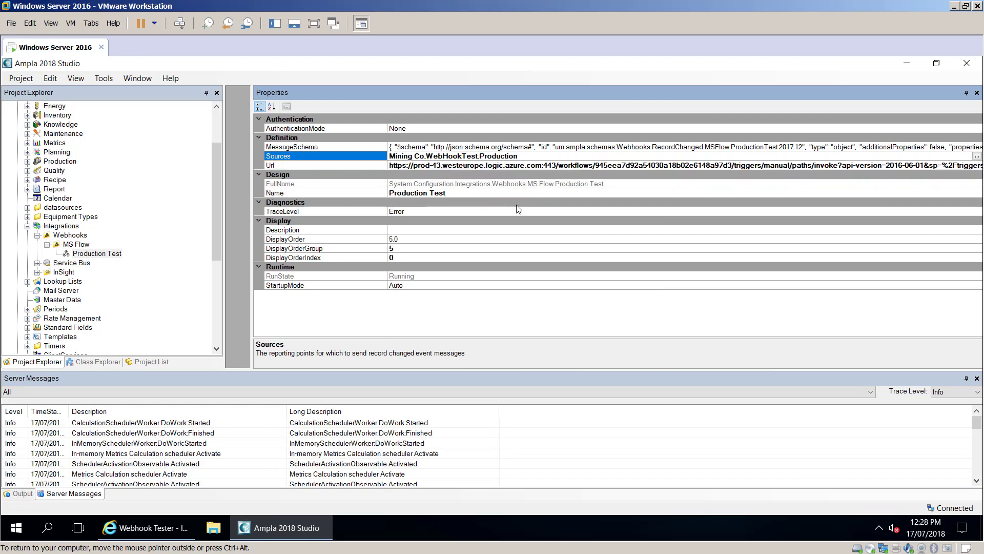
key("alt+Tab")
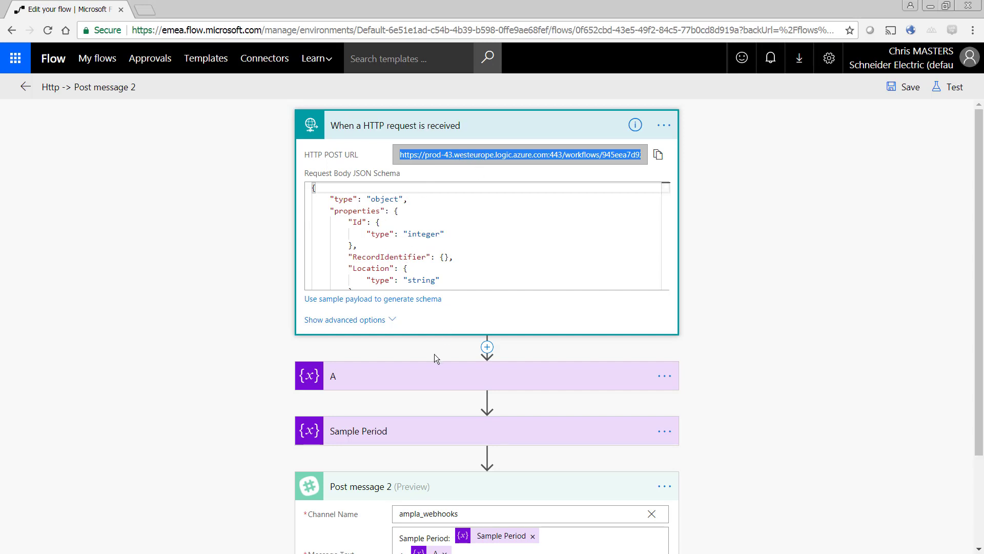
scroll(267, 418, "down", 2)
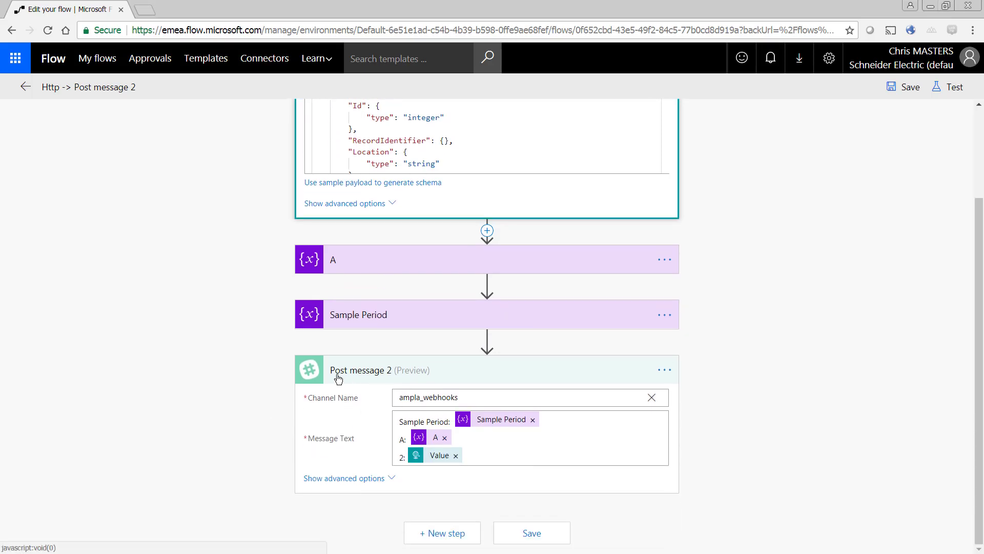
scroll(244, 359, "up", 2)
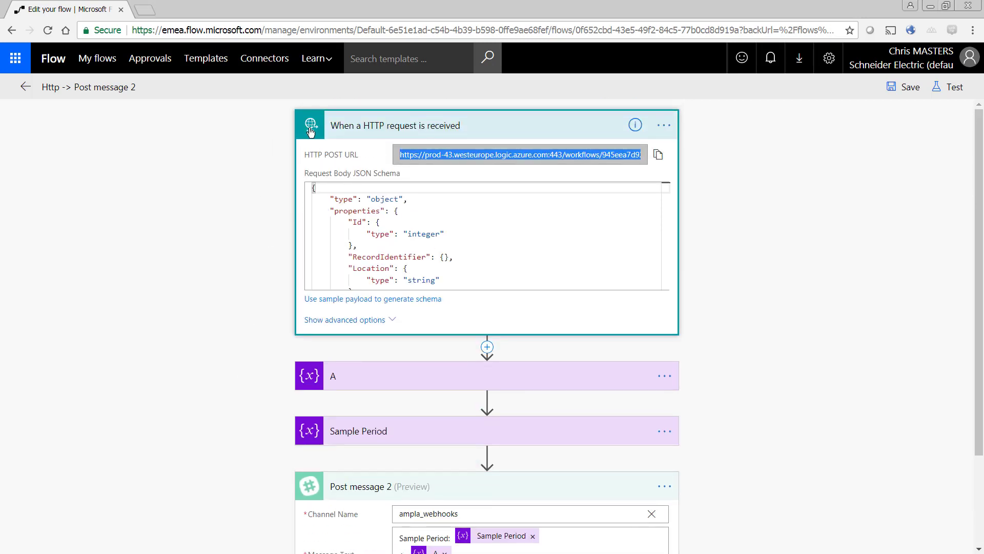
scroll(251, 354, "down", 1)
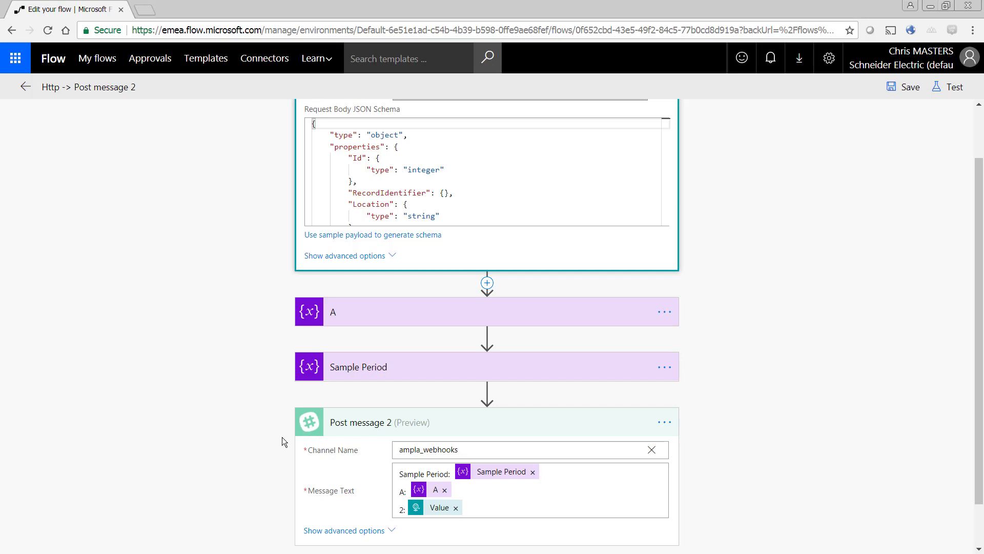
scroll(282, 429, "down", 1)
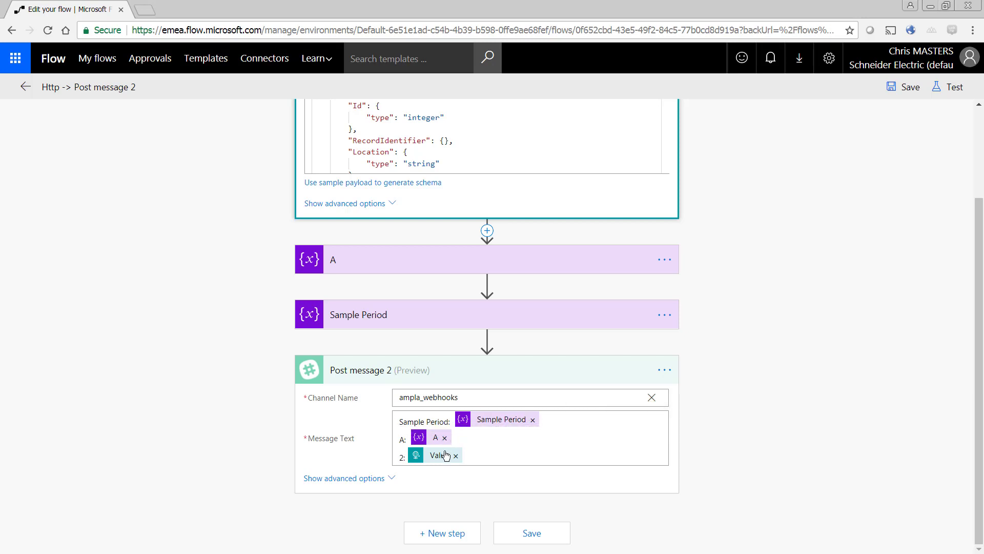
- Save the Http -> Post message 2 flow and collapse its HTTP trigger card
left_click(531, 535)
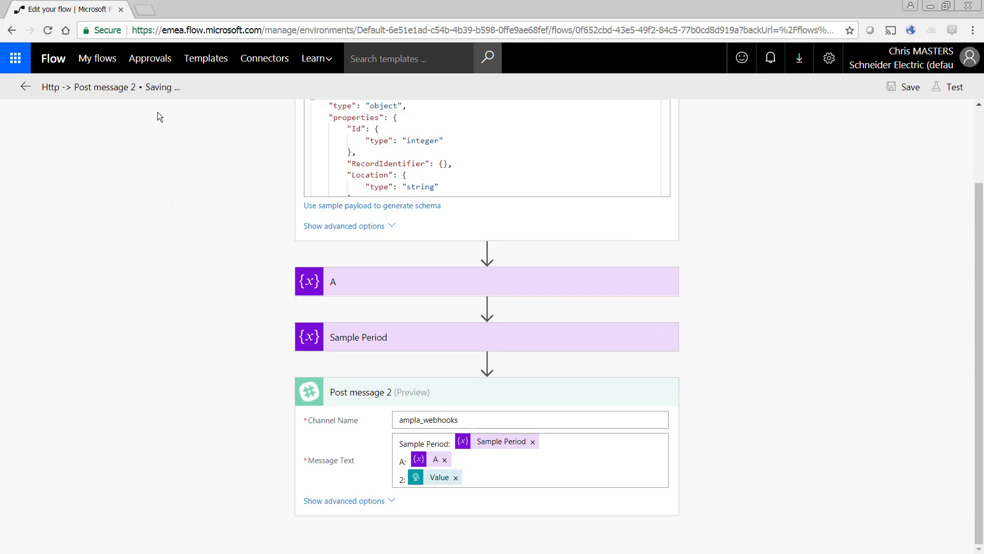
scroll(251, 238, "up", 3)
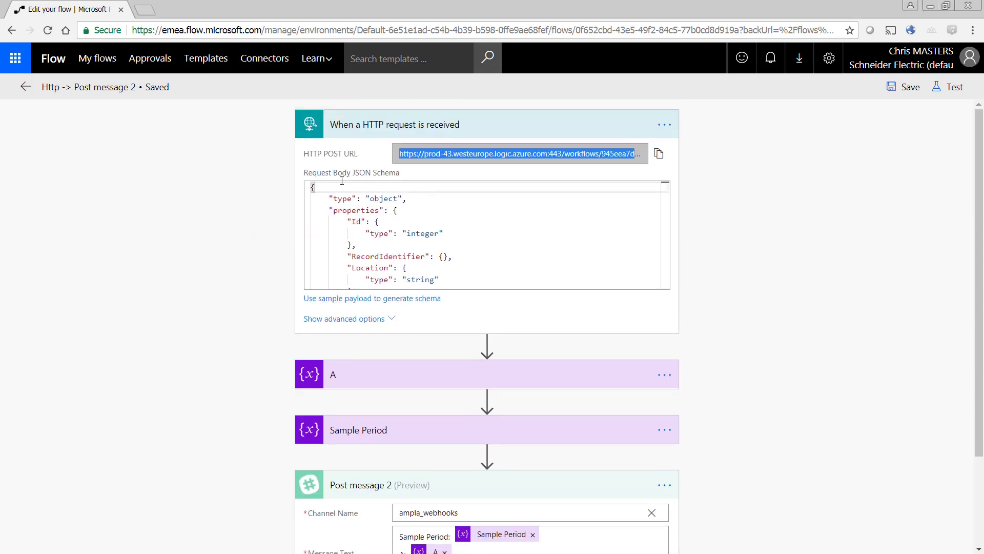
left_click(404, 130)
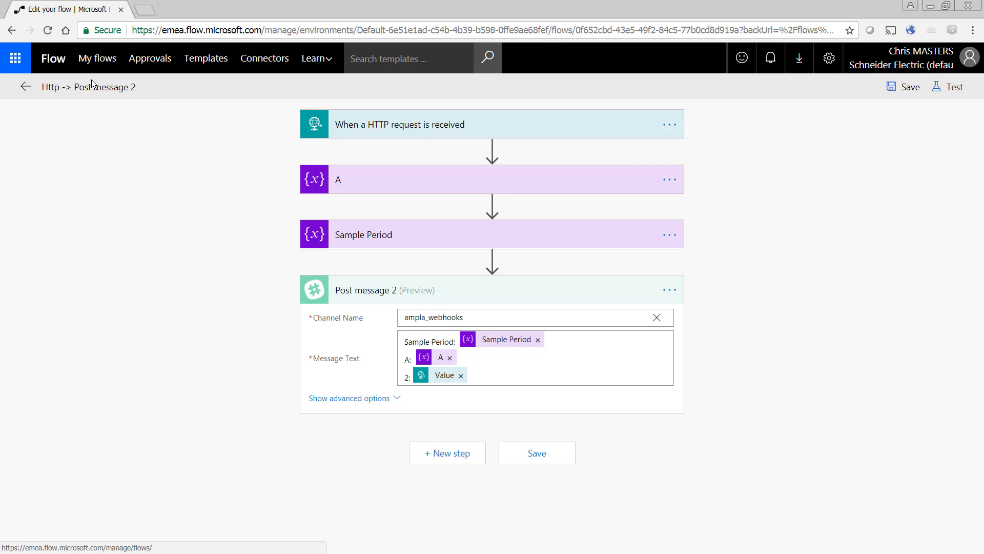
left_click(97, 59)
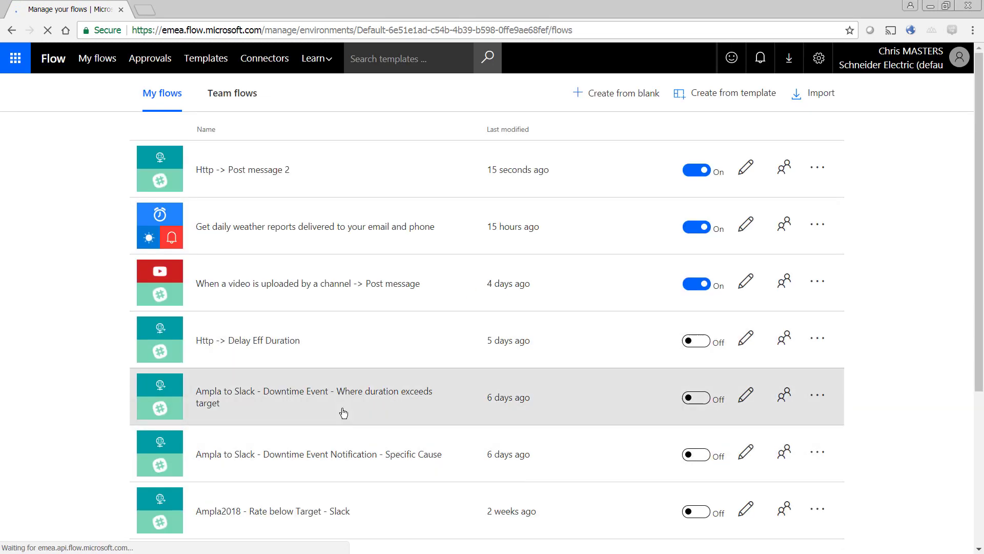
- Check the Http -> Post message 2 run history, then view the posted messages in Slack #ampla_webhooks
scroll(330, 388, "down", 3)
scroll(344, 361, "up", 1)
scroll(352, 356, "up", 3)
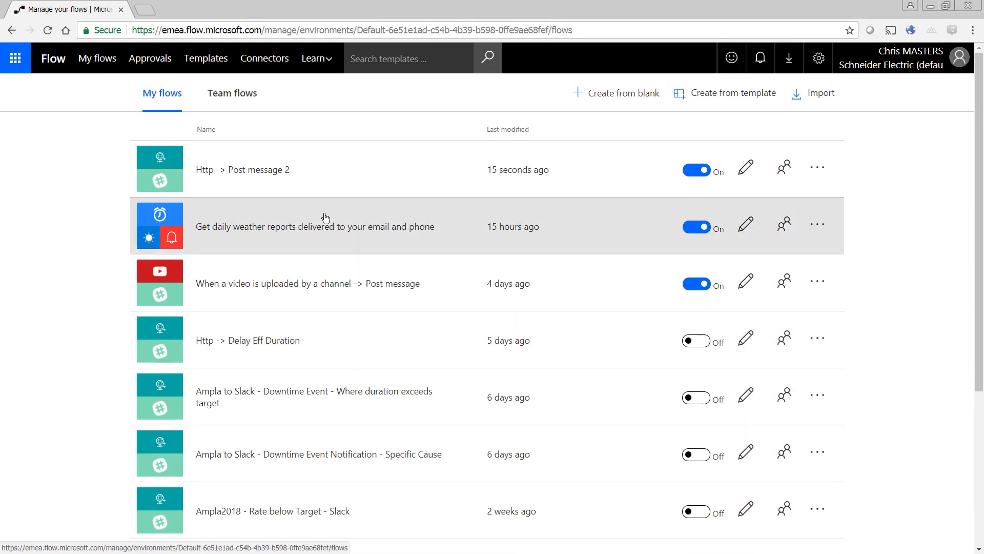
left_click(331, 171)
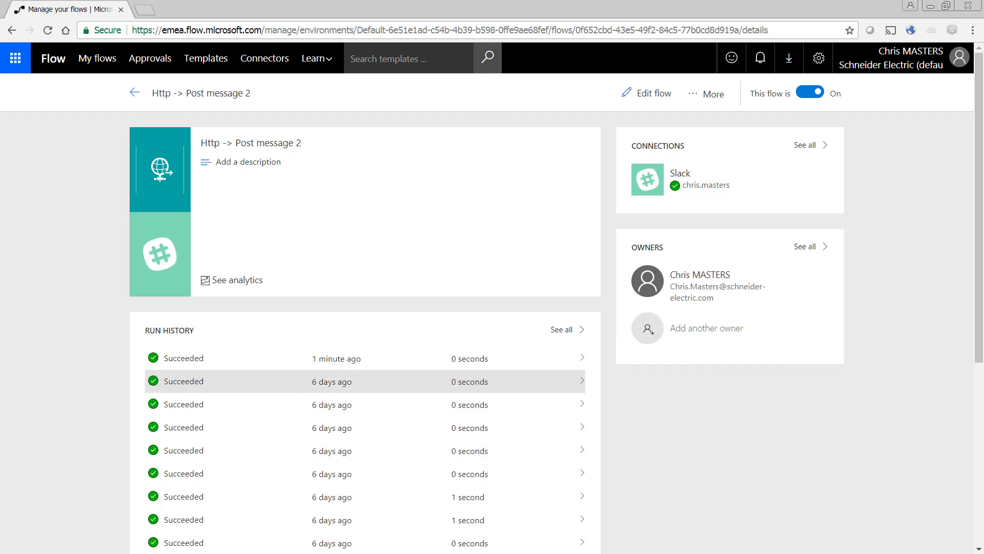
key("alt+Tab")
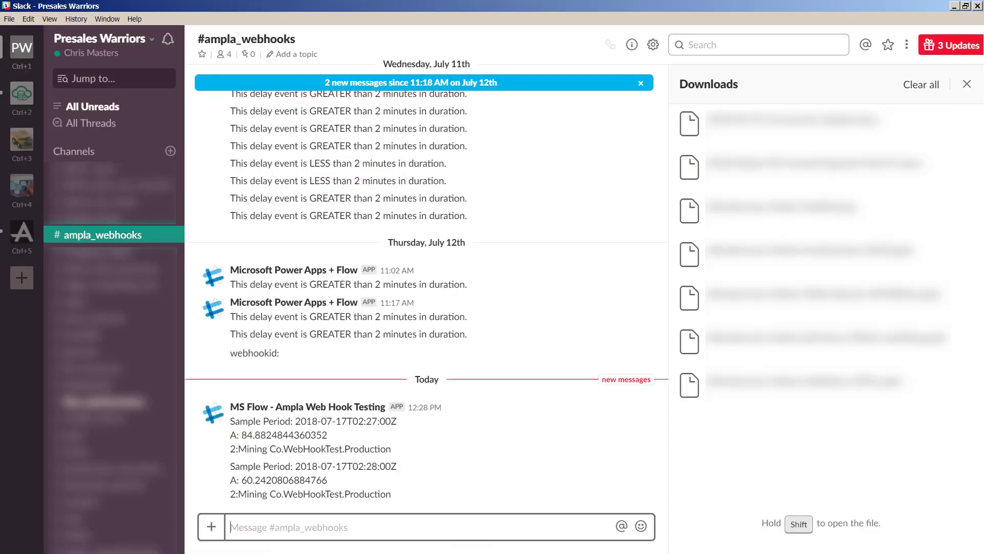